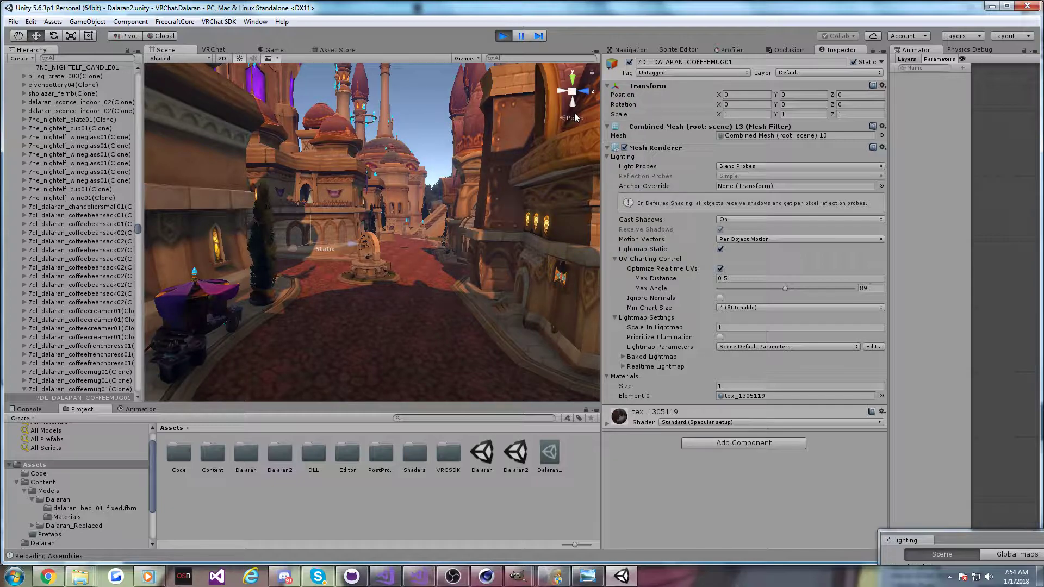
Fly the scene view around the city, through the doorway and archway into the street
{"action": "right_click_drag", "start_coordinate": [370, 142], "coordinate": [624, 181]}
{"action": "right_click_drag", "start_coordinate": [326, 245], "coordinate": [572, 144]}
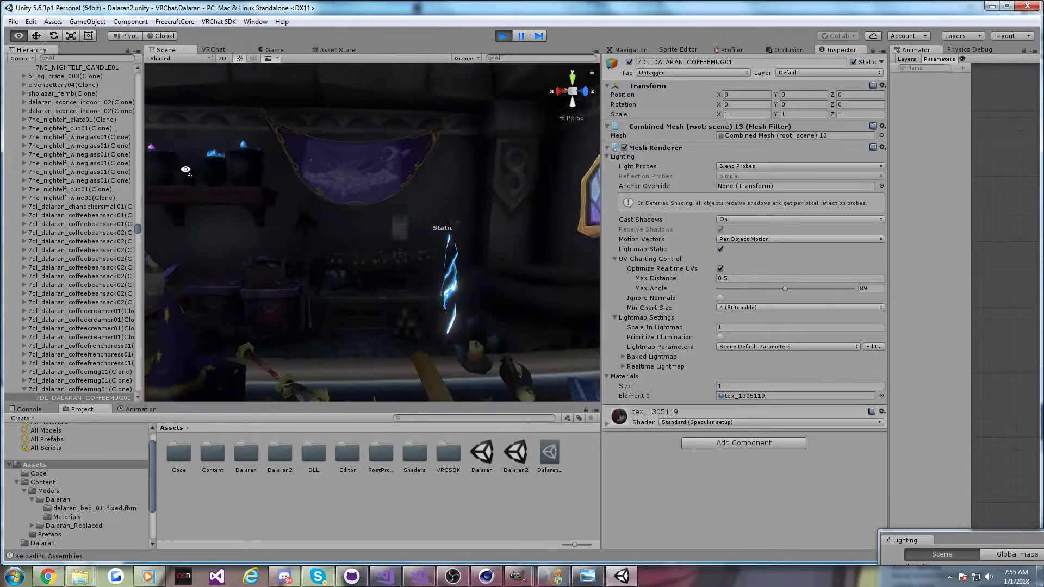
{"action": "right_click_drag", "start_coordinate": [185, 169], "coordinate": [3, 159]}
{"action": "right_click_drag", "start_coordinate": [343, 165], "coordinate": [413, 272]}
{"action": "right_click_drag", "start_coordinate": [88, 235], "coordinate": [334, 205]}
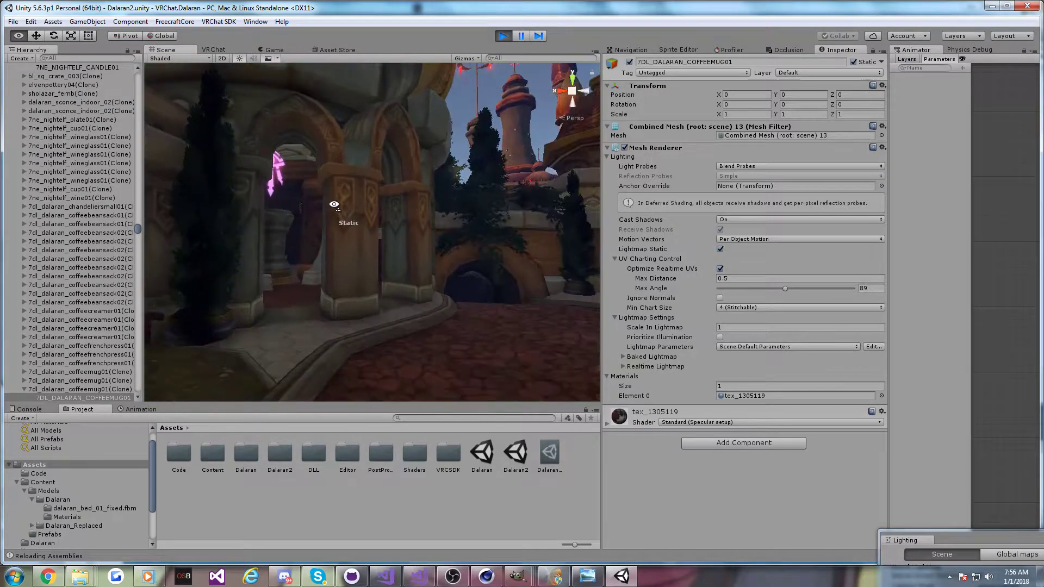
{"action": "right_click_drag", "start_coordinate": [587, 211], "coordinate": [384, 188]}
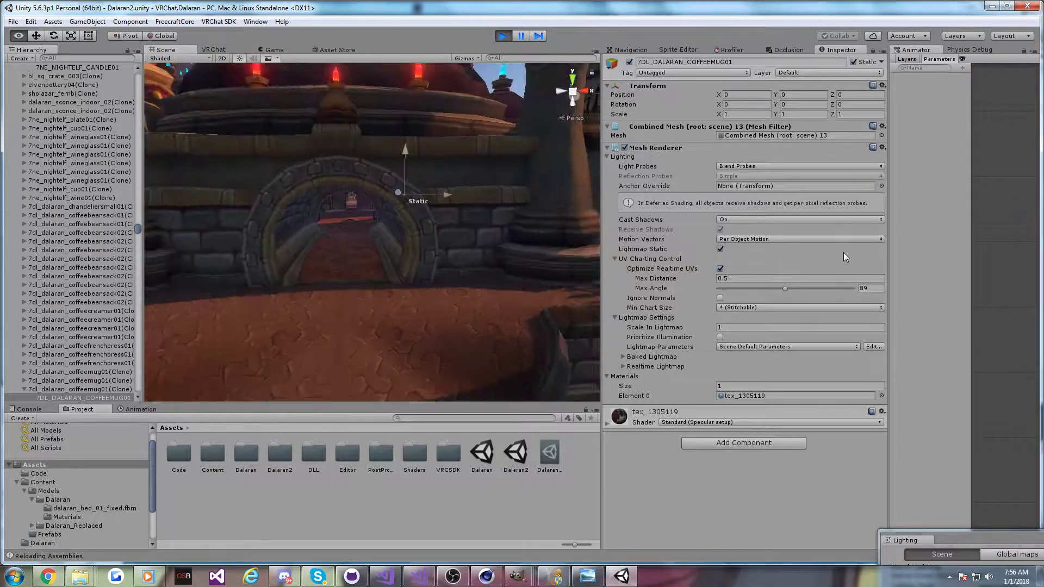
{"action": "right_click_drag", "start_coordinate": [817, 241], "coordinate": [185, 282]}
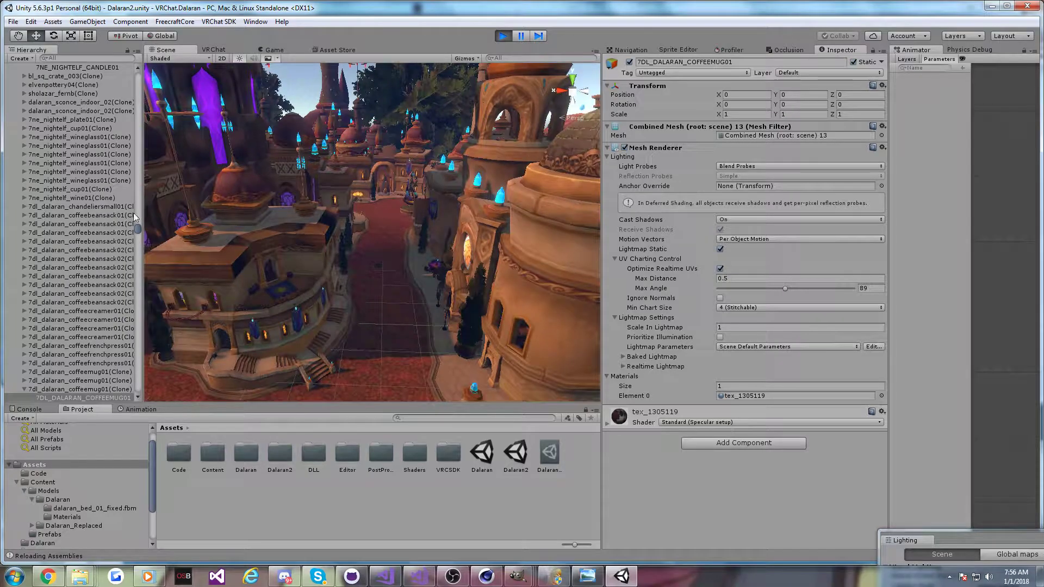
Open the camera's DalaranDaytimePostBehavior profile and enable Color Grading and Vignette
{"action": "left_click_drag", "start_coordinate": [138, 222], "coordinate": [140, 66]}
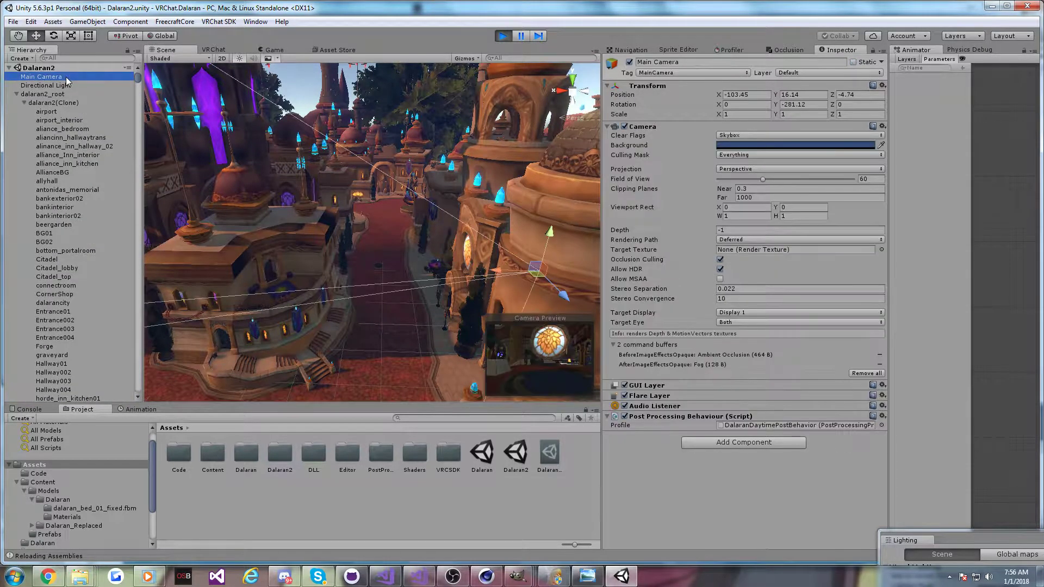
{"action": "double_click", "coordinate": [761, 426]}
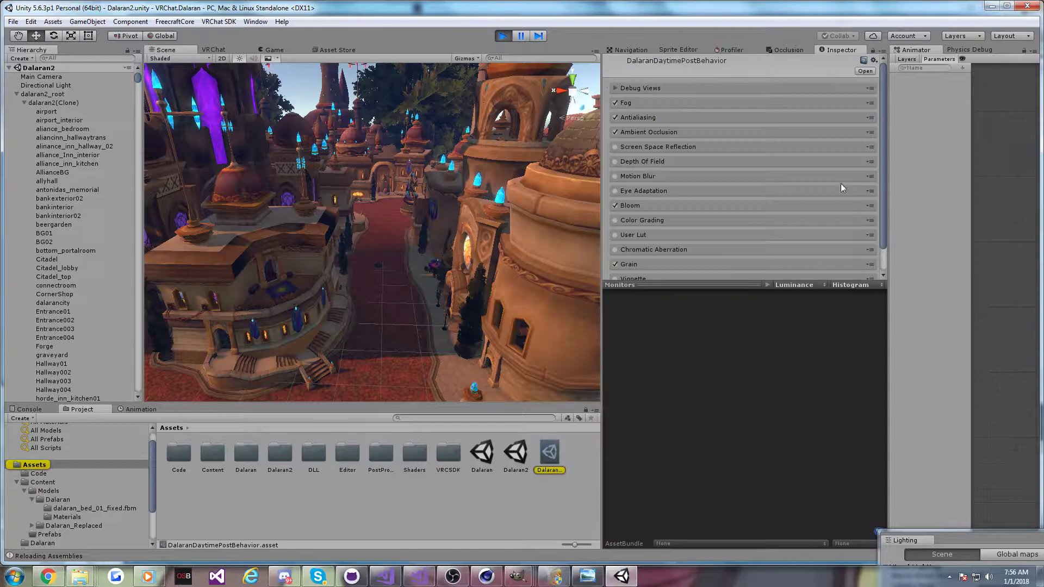
{"action": "scroll", "coordinate": [700, 227], "scroll_direction": "down", "scroll_amount": 2}
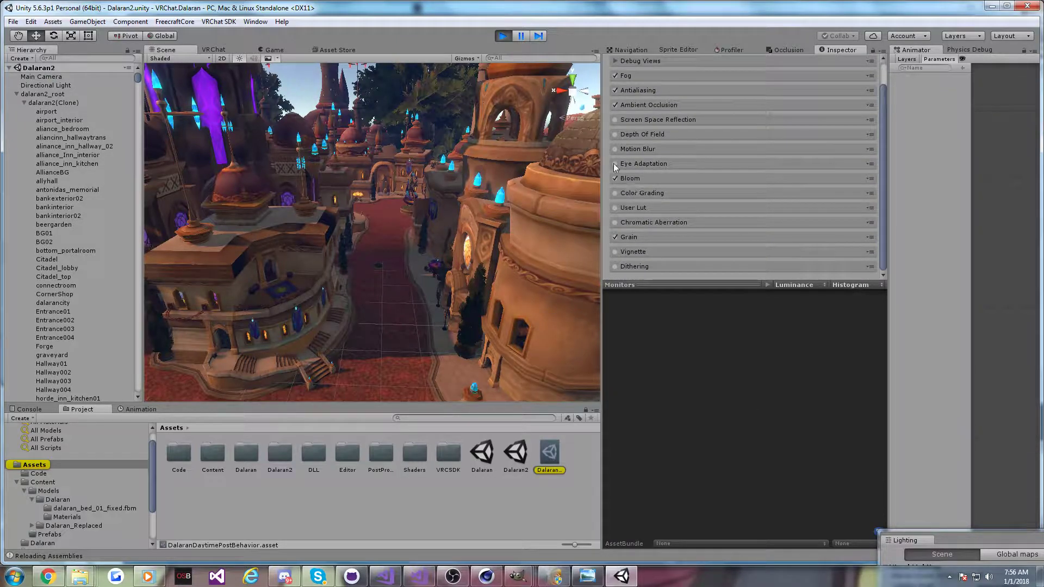
{"action": "left_click", "coordinate": [615, 193]}
{"action": "left_click", "coordinate": [616, 251]}
{"action": "left_click_drag", "start_coordinate": [370, 206], "coordinate": [354, 186], "text": "alt"}
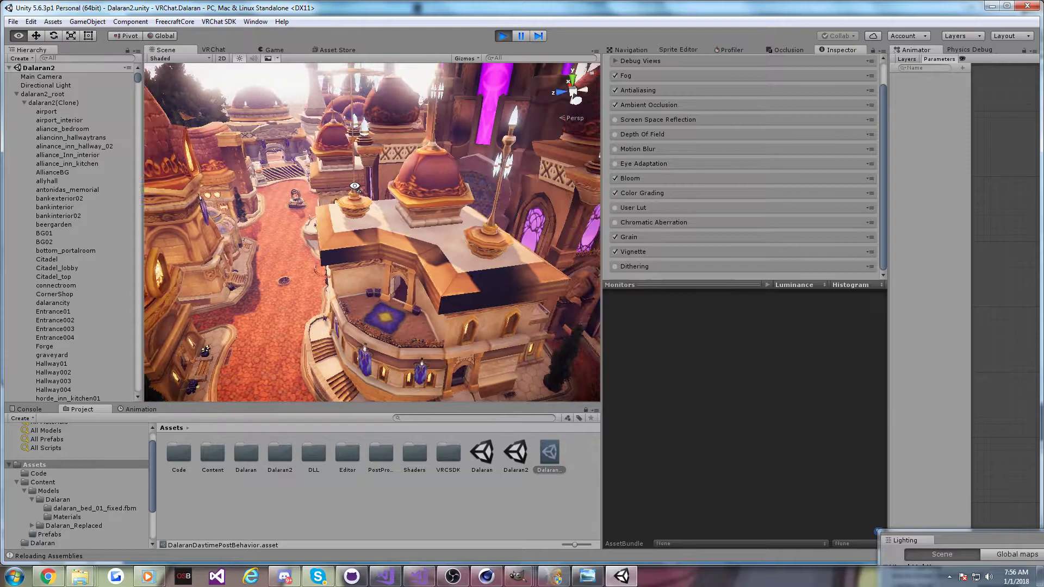
{"action": "right_click_drag", "start_coordinate": [354, 186], "coordinate": [762, 58]}
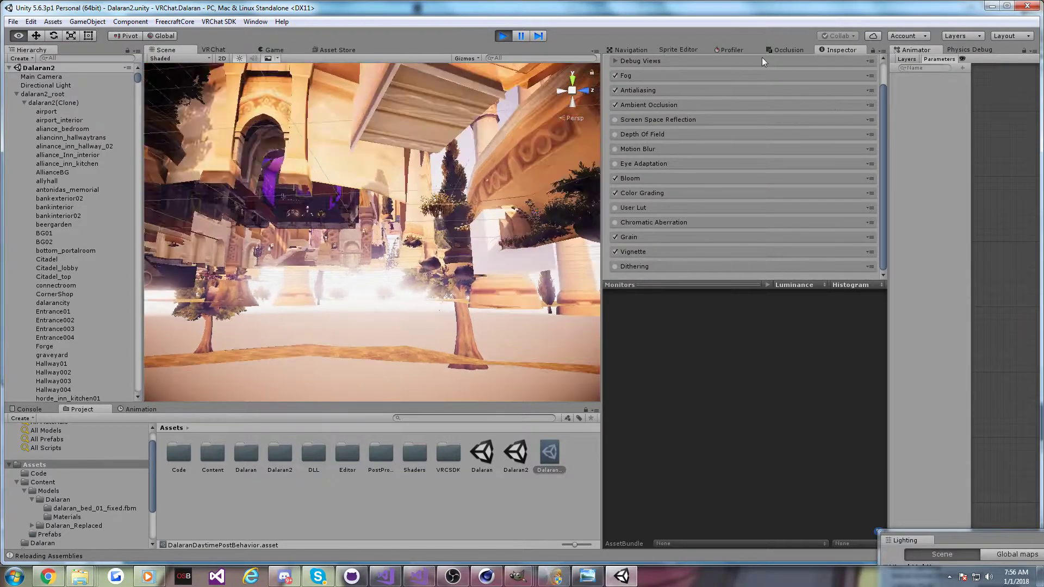
{"action": "left_click_drag", "start_coordinate": [762, 59], "coordinate": [638, 93], "text": "alt"}
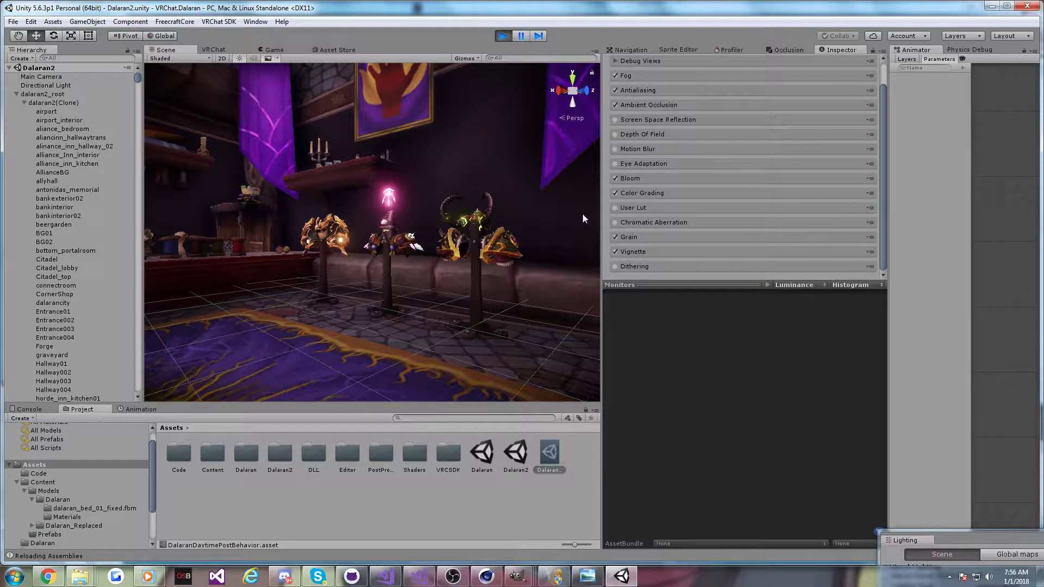
{"action": "left_click_drag", "start_coordinate": [582, 218], "coordinate": [101, 155], "text": "alt"}
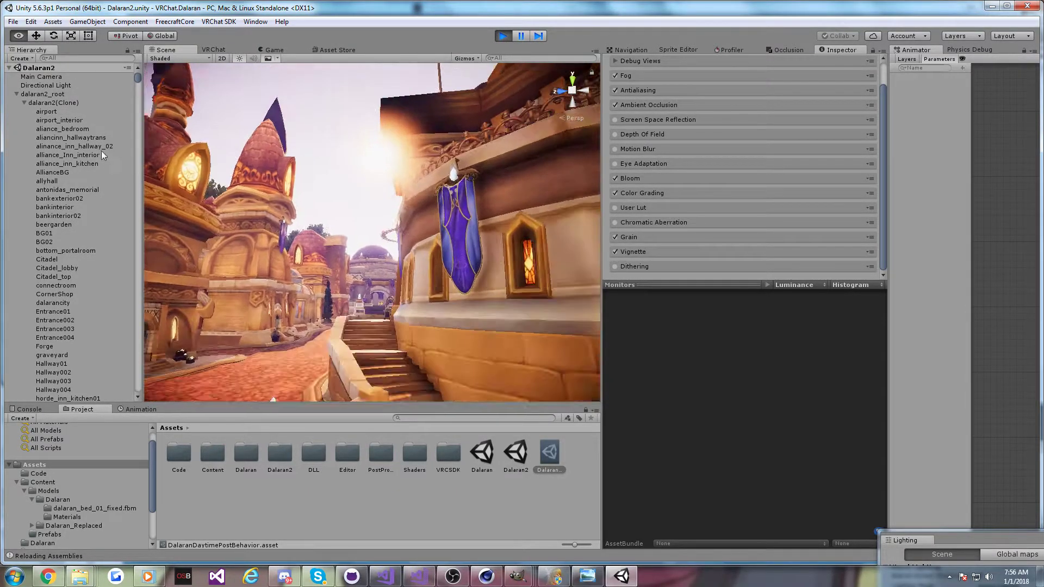
{"action": "key", "text": "w"}
{"action": "right_click_drag", "start_coordinate": [101, 151], "coordinate": [519, 220]}
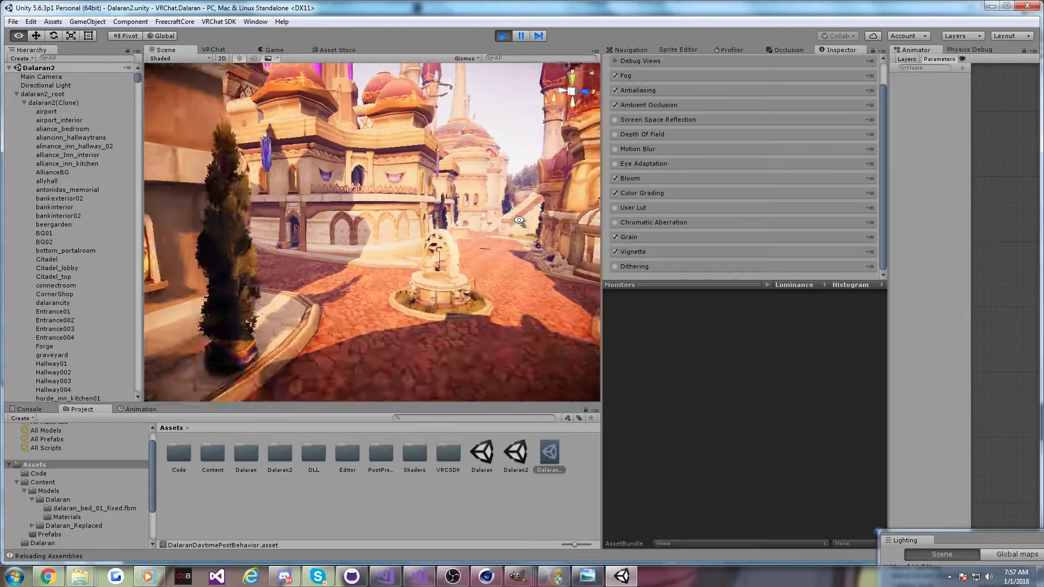
{"action": "left_click_drag", "start_coordinate": [519, 220], "coordinate": [527, 197], "text": "alt"}
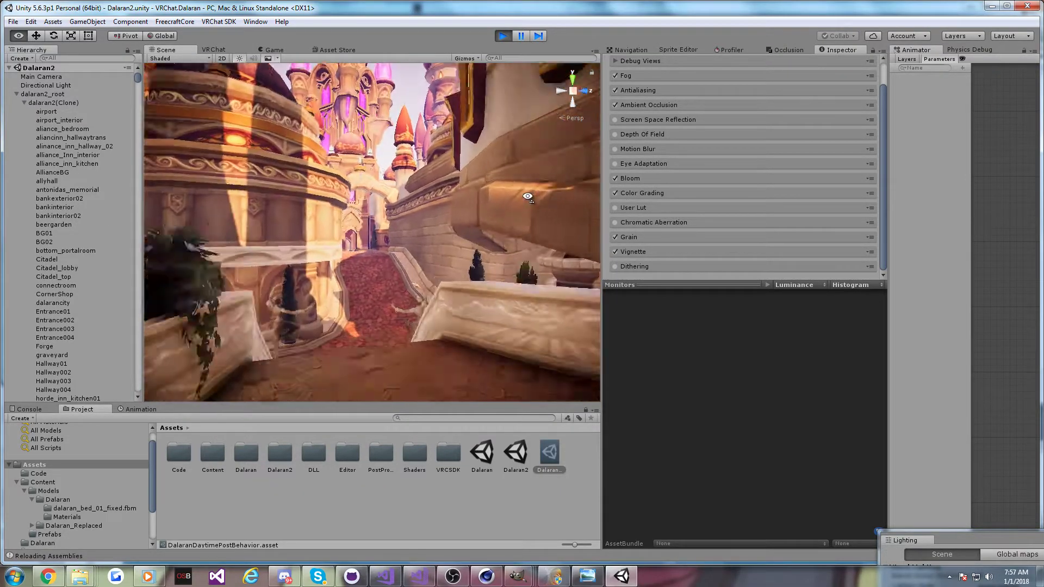
{"action": "right_click_drag", "start_coordinate": [527, 196], "coordinate": [375, 209]}
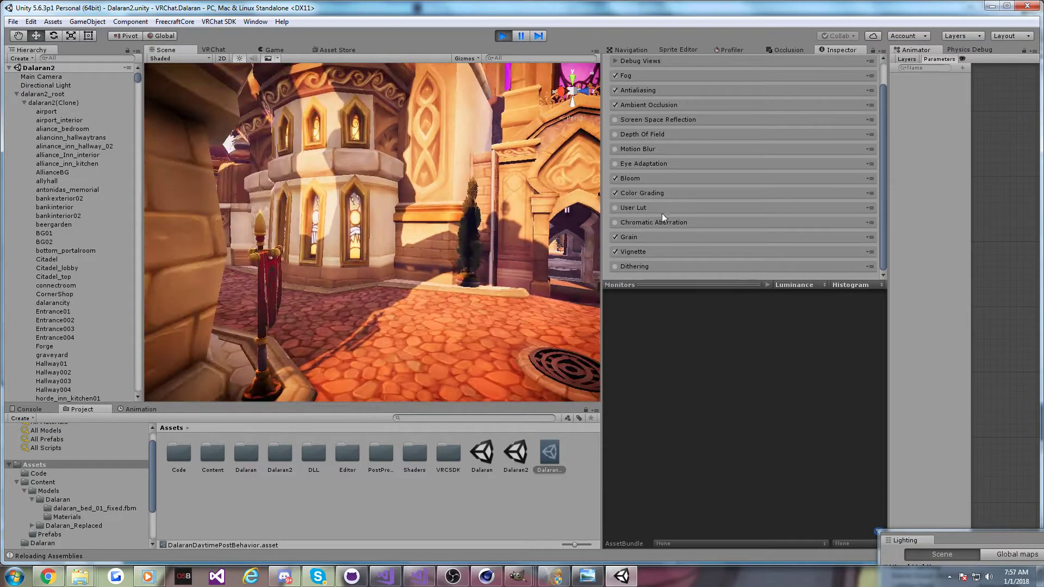
{"action": "right_click_drag", "start_coordinate": [451, 163], "coordinate": [314, 162]}
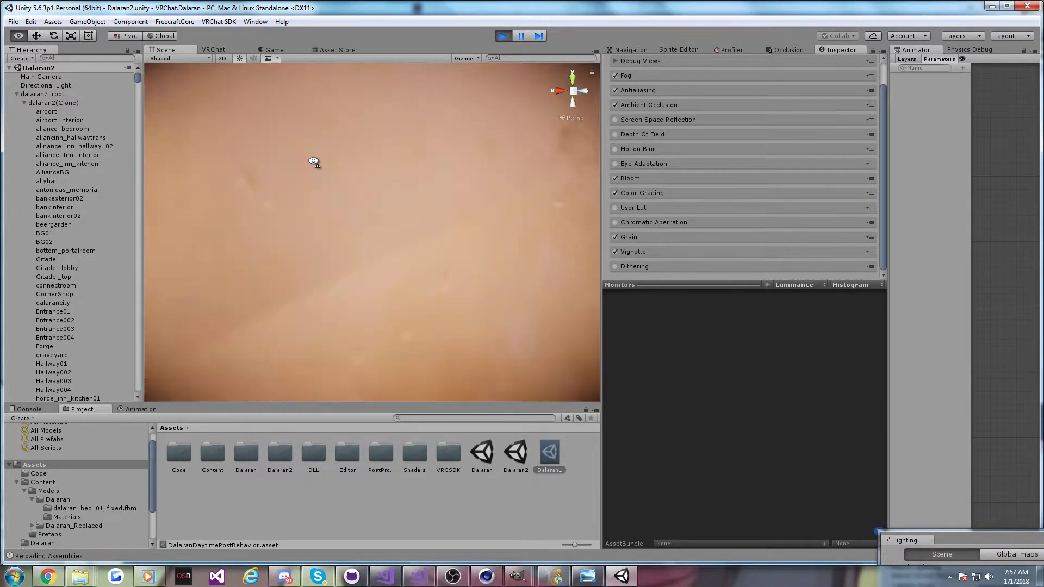
{"action": "left_click_drag", "start_coordinate": [314, 162], "coordinate": [650, 148], "text": "alt"}
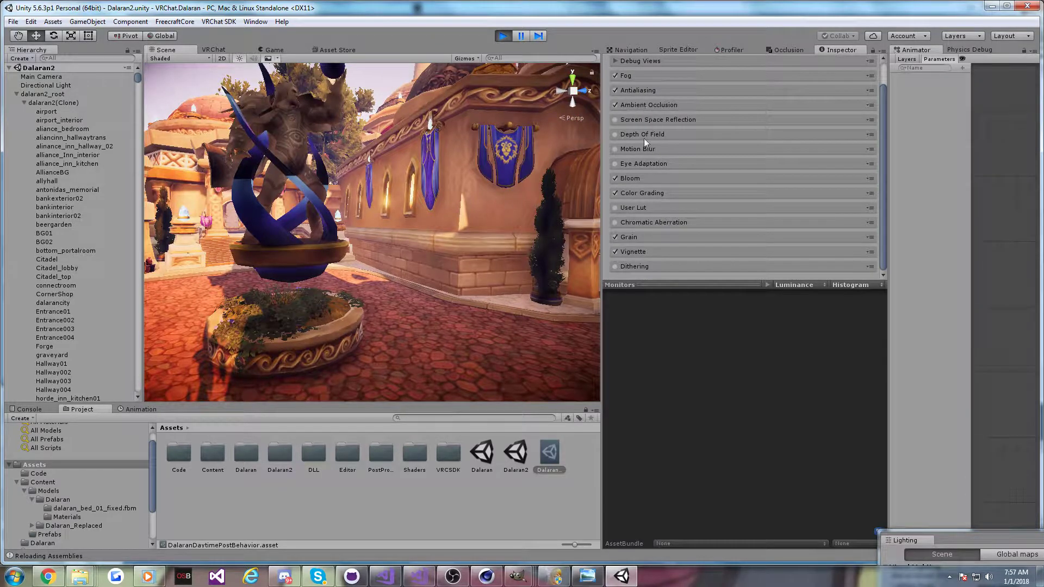
Expand the Color Grading settings to reveal Tonemapping and Basic, backing the view away from the statue
{"action": "left_click", "coordinate": [634, 193]}
{"action": "left_click", "coordinate": [635, 194]}
{"action": "left_click", "coordinate": [635, 194]}
{"action": "left_click", "coordinate": [634, 194]}
{"action": "left_click", "coordinate": [634, 194]}
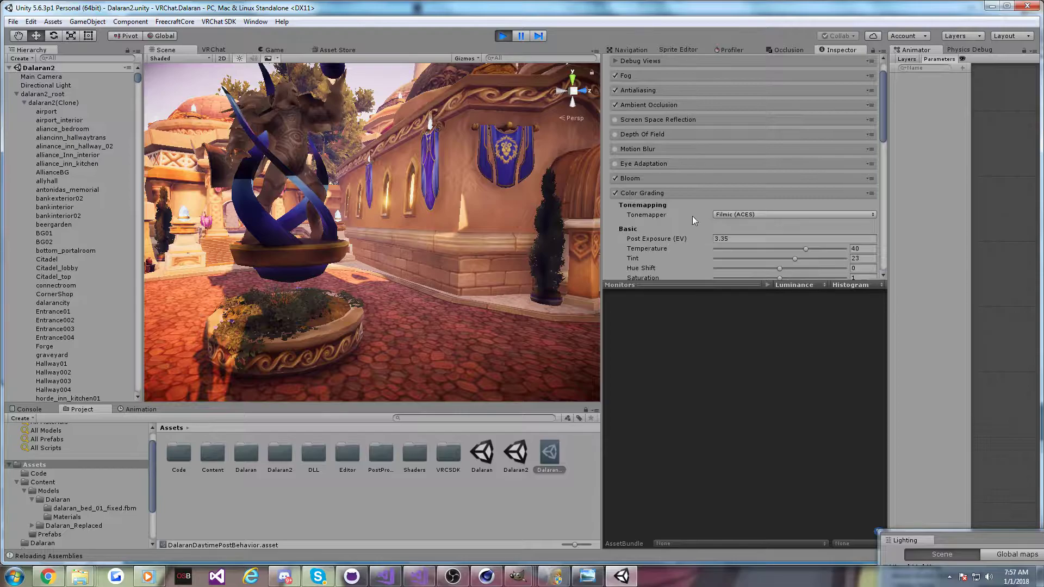
{"action": "right_click_drag", "start_coordinate": [539, 213], "coordinate": [658, 216]}
{"action": "key", "text": "s"}
Tune Color Grading to Post Exposure 3.6 with a warmer Temperature, comparing past the statue
{"action": "left_click_drag", "start_coordinate": [635, 237], "coordinate": [677, 240]}
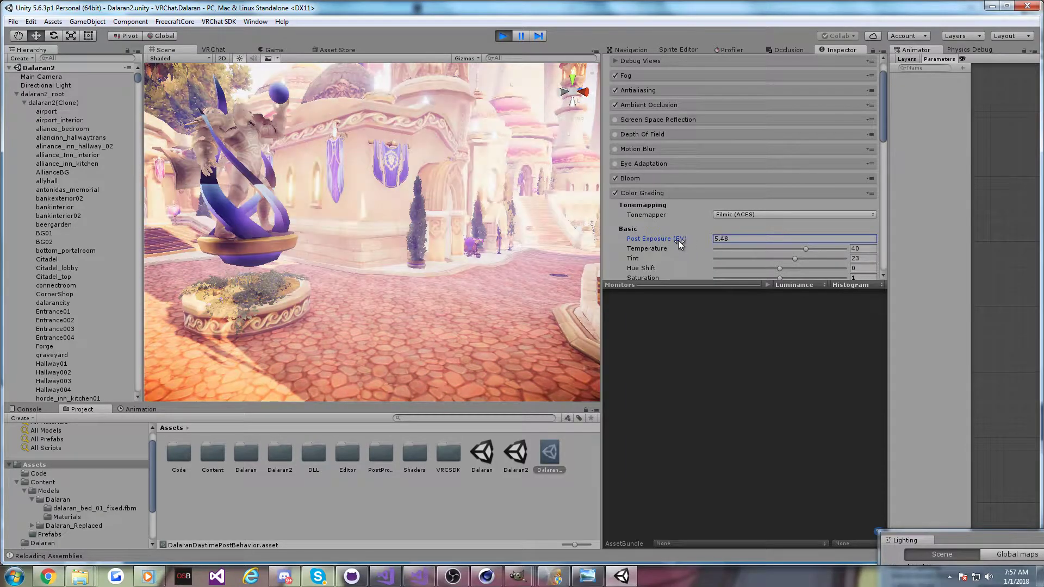
{"action": "left_click", "coordinate": [646, 250]}
{"action": "left_click_drag", "start_coordinate": [808, 248], "coordinate": [846, 248]}
{"action": "mouse_move", "coordinate": [655, 240]}
{"action": "left_mouse_down"}
{"action": "mouse_move", "coordinate": [675, 242]}
{"action": "mouse_move", "coordinate": [662, 240]}
{"action": "left_mouse_up"}
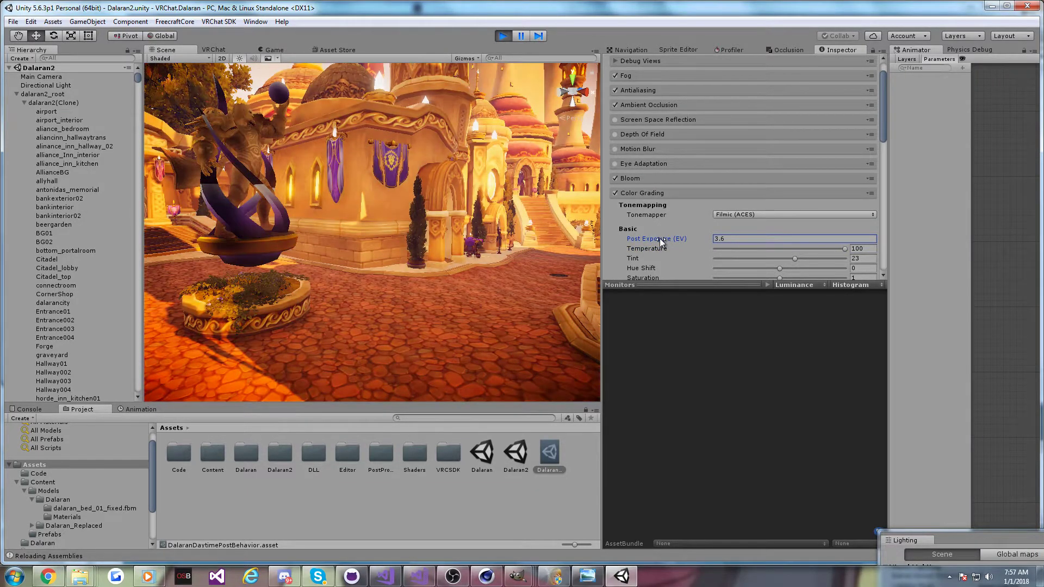
{"action": "left_click_drag", "start_coordinate": [661, 242], "coordinate": [661, 241]}
{"action": "left_click_drag", "start_coordinate": [843, 248], "coordinate": [840, 248]}
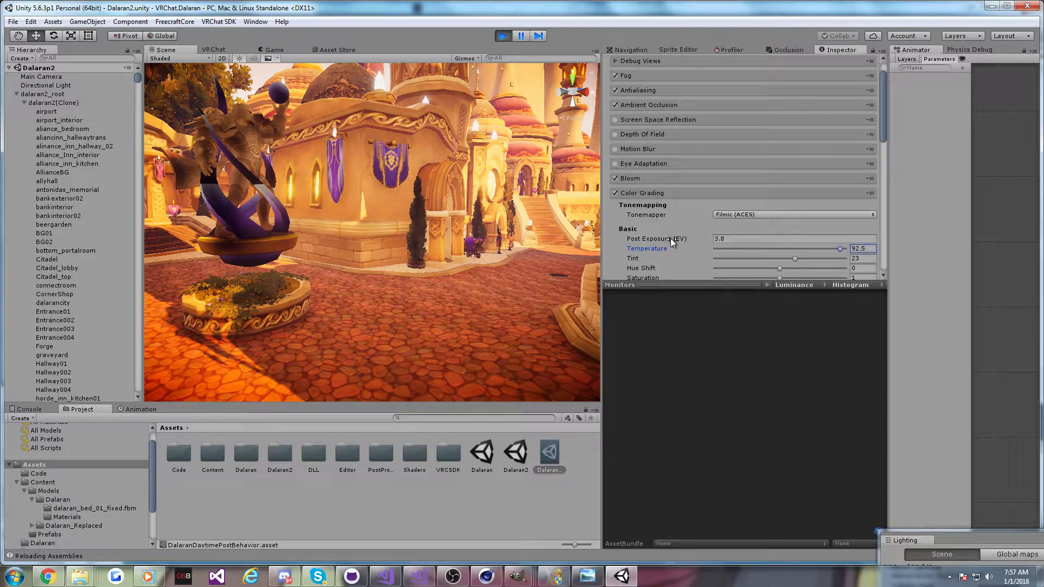
{"action": "left_click_drag", "start_coordinate": [673, 240], "coordinate": [703, 243]}
{"action": "left_click_drag", "start_coordinate": [840, 249], "coordinate": [829, 249]}
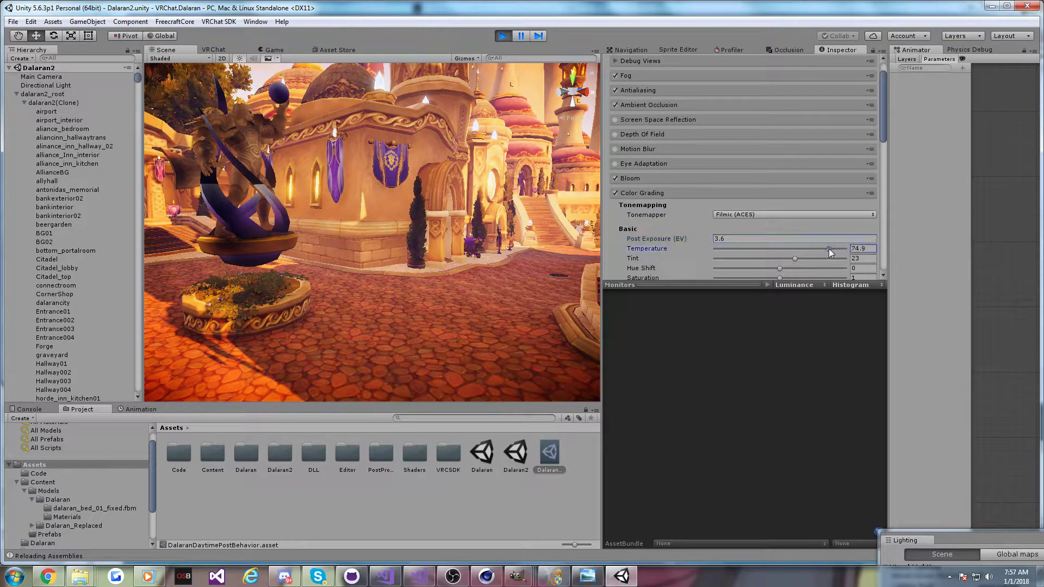
{"action": "right_click_drag", "start_coordinate": [475, 248], "coordinate": [713, 177]}
{"action": "key", "text": "w"}
Switch off both Color Grading and Vignette to compare the ungraded sunlit street
{"action": "left_click", "coordinate": [617, 193]}
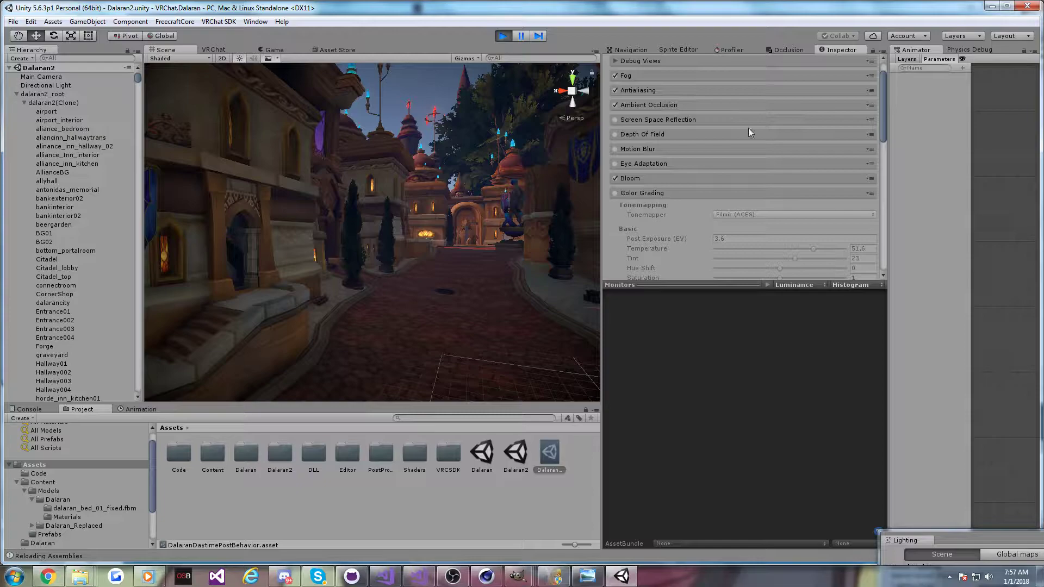
{"action": "left_click_drag", "start_coordinate": [883, 127], "coordinate": [851, 246]}
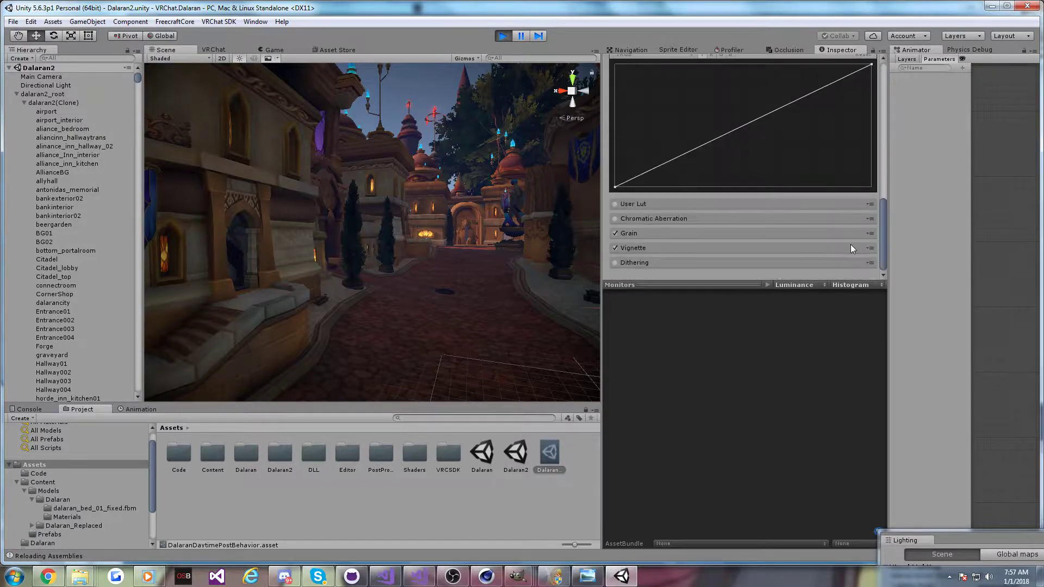
{"action": "left_click", "coordinate": [616, 248]}
{"action": "right_click_drag", "start_coordinate": [475, 198], "coordinate": [669, 270]}
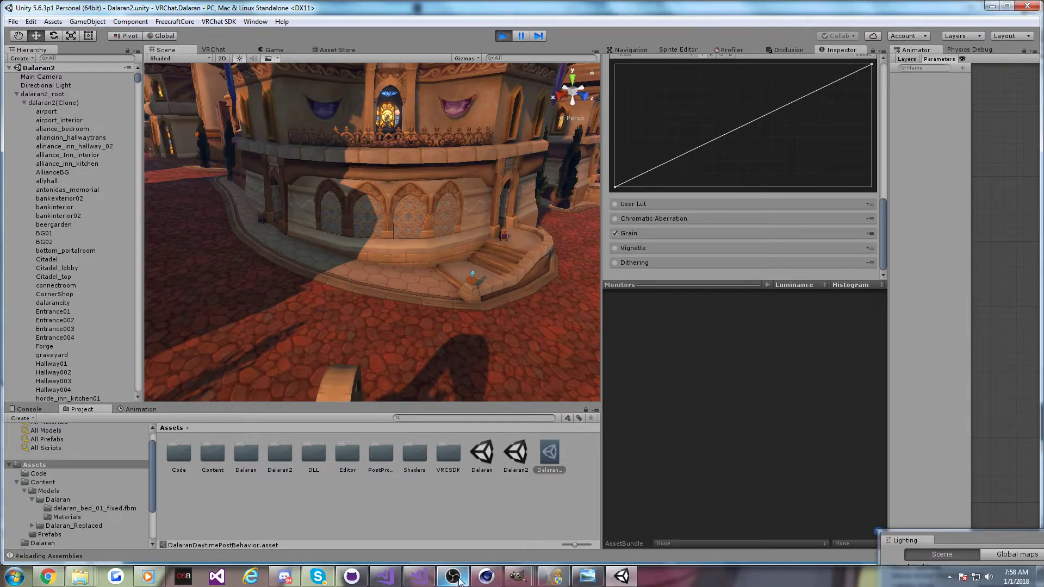